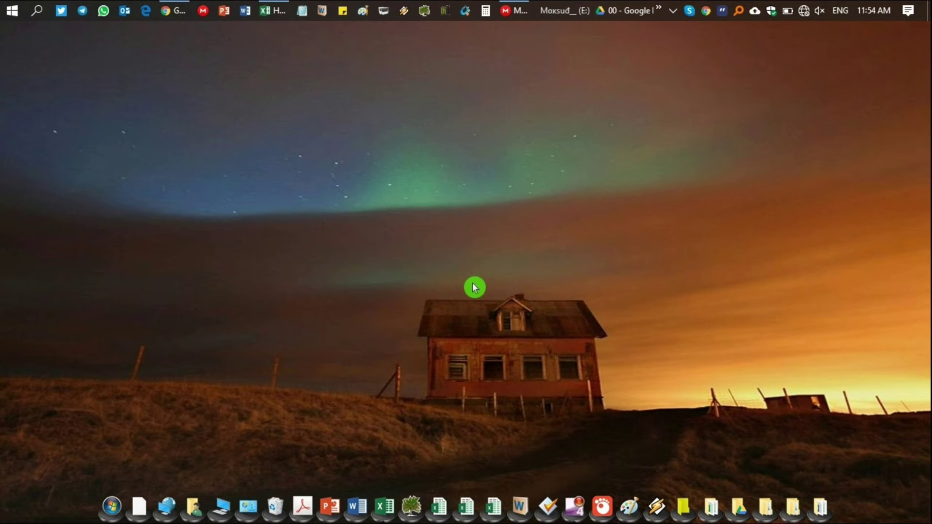
# Open Run from the Start search, close it, then reopen it with Win+R showing cleanmgr
pyautogui.click(40, 13)
pyautogui.write('r')
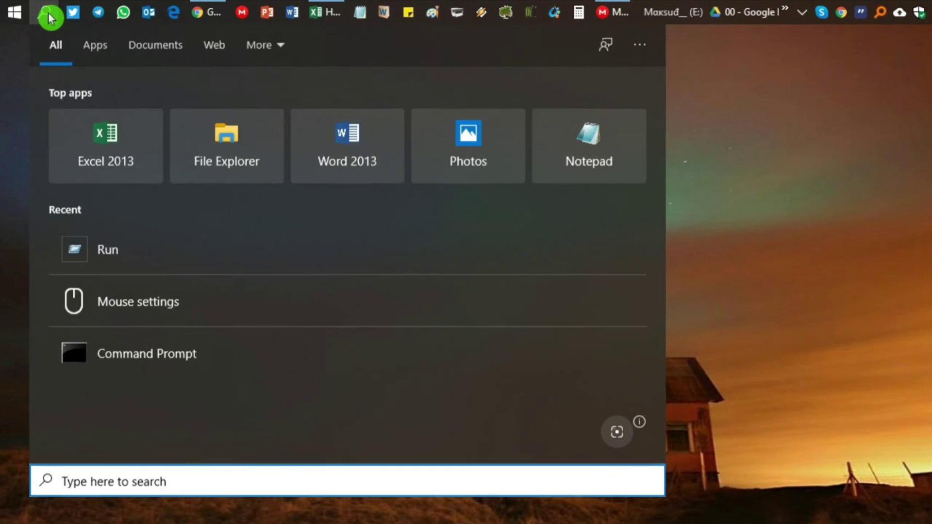
pyautogui.write('run')
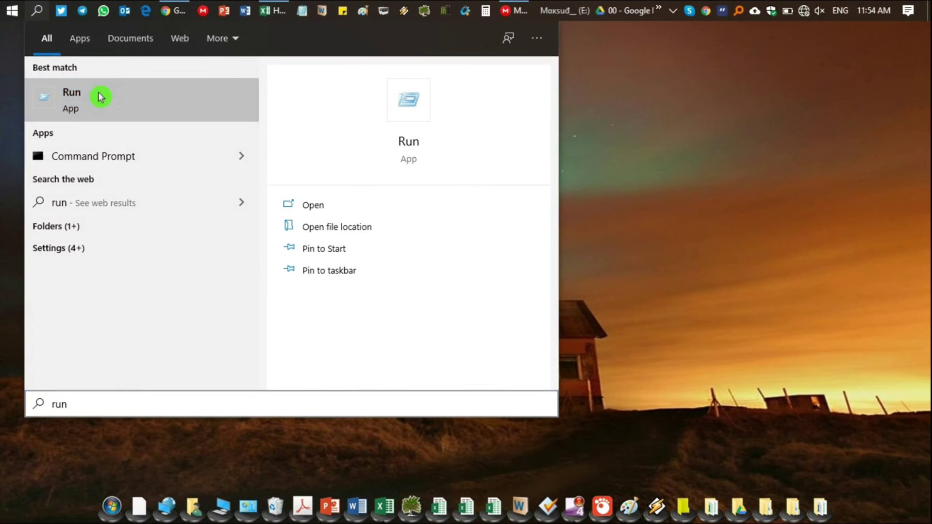
pyautogui.click(100, 96)
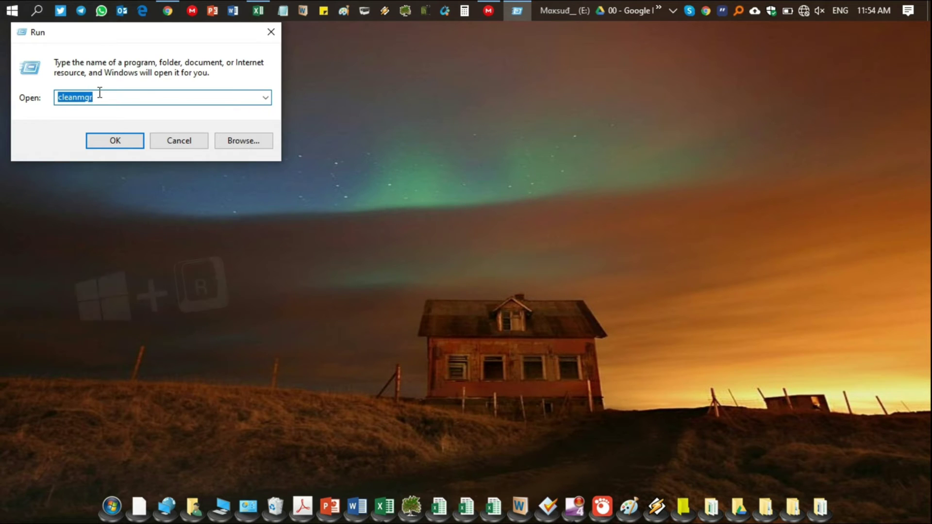
pyautogui.click(275, 37)
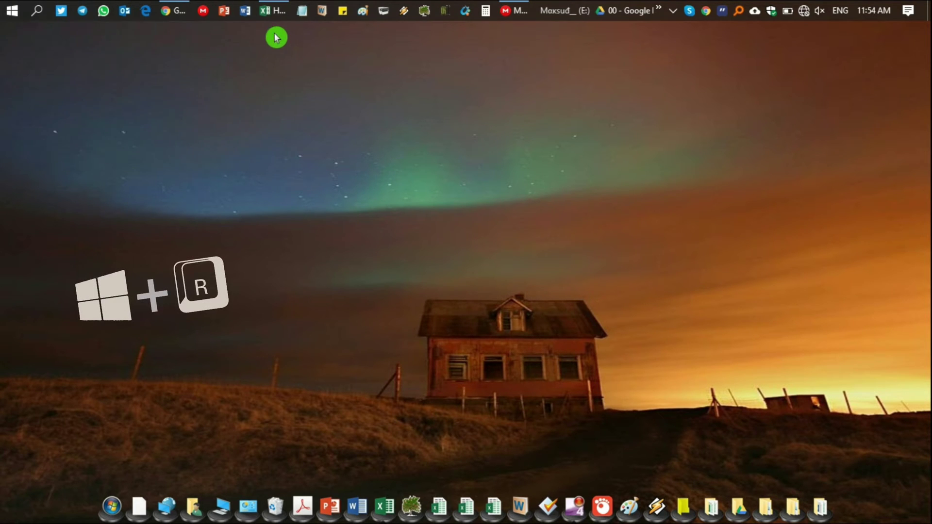
pyautogui.press('super+r')
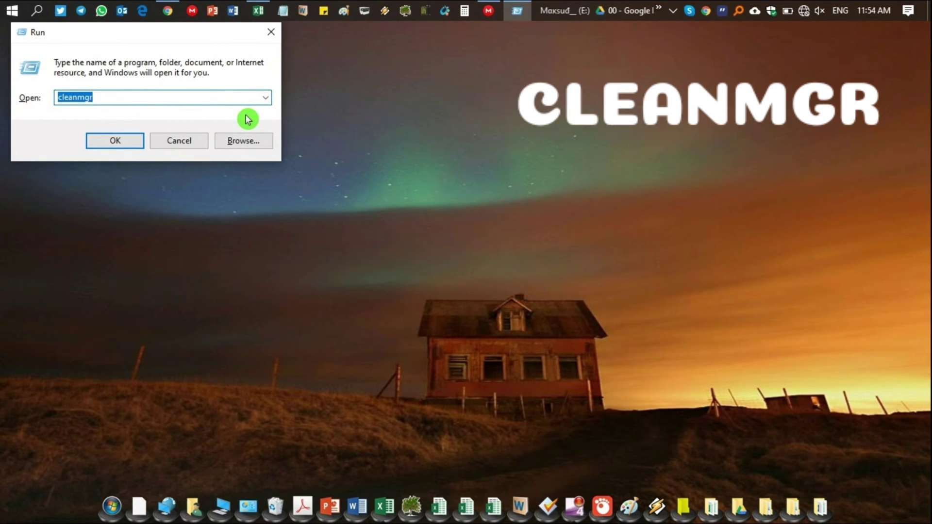
# Launch cleanmgr and choose drive Acer (C:) for cleanup
pyautogui.click(130, 141)
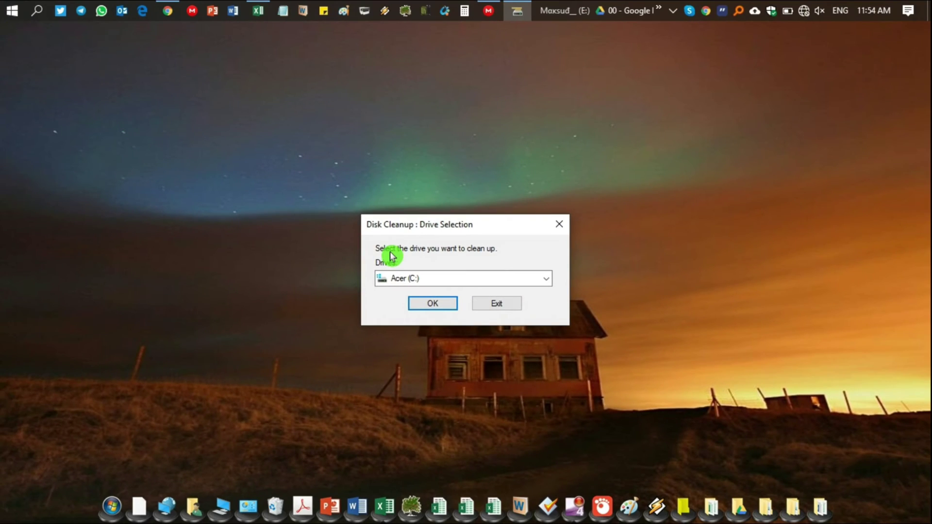
pyautogui.click(418, 305)
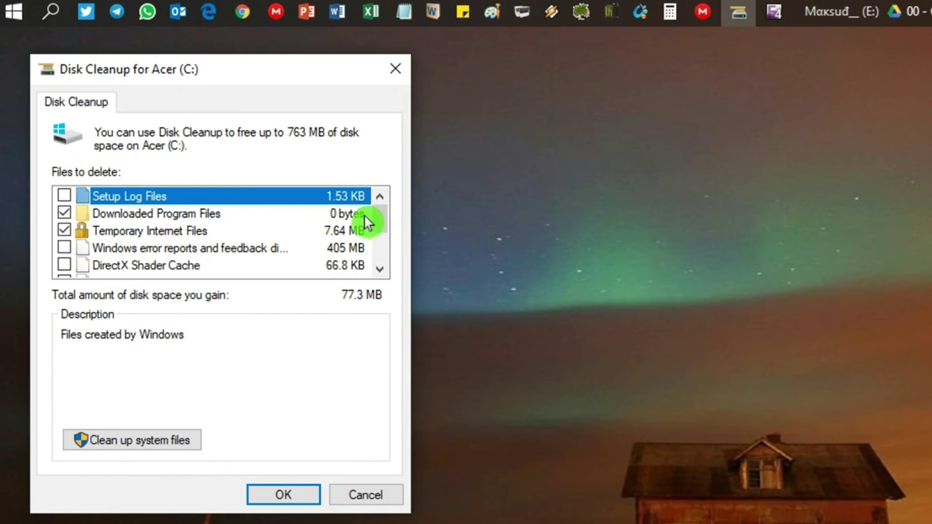
pyautogui.moveTo(378, 222); pyautogui.dragTo(378, 255)
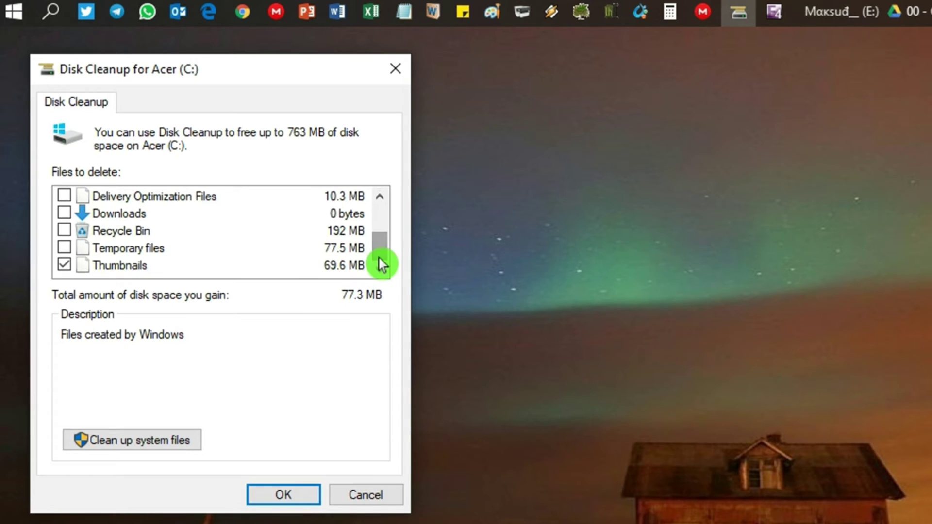
# Tick Temporary files, Recycle Bin and Delivery Optimization Files, then permanently delete them
pyautogui.click(88, 249)
pyautogui.click(65, 247)
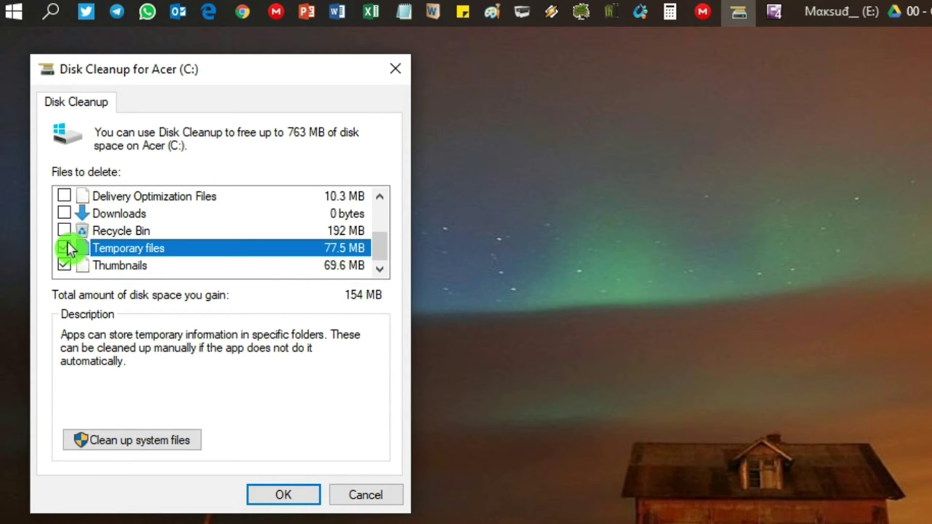
pyautogui.click(65, 231)
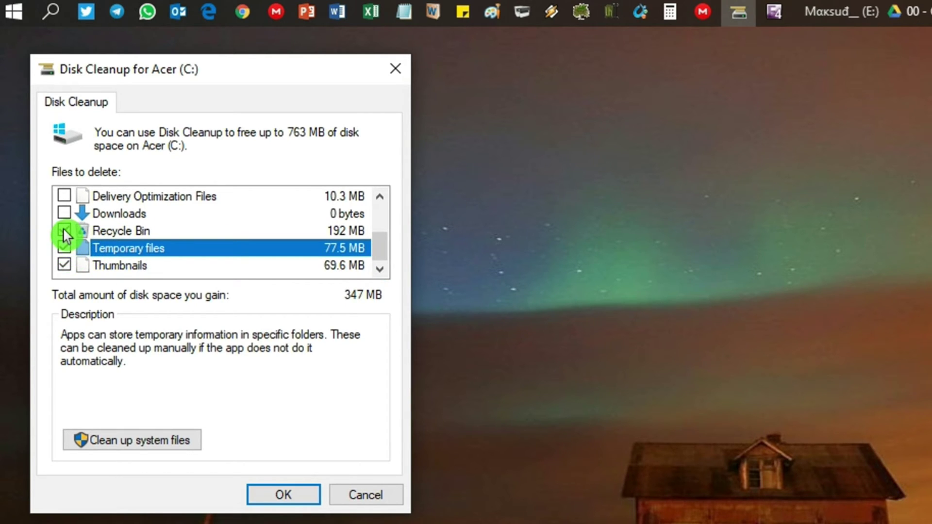
pyautogui.click(65, 196)
pyautogui.moveTo(385, 234); pyautogui.dragTo(383, 259)
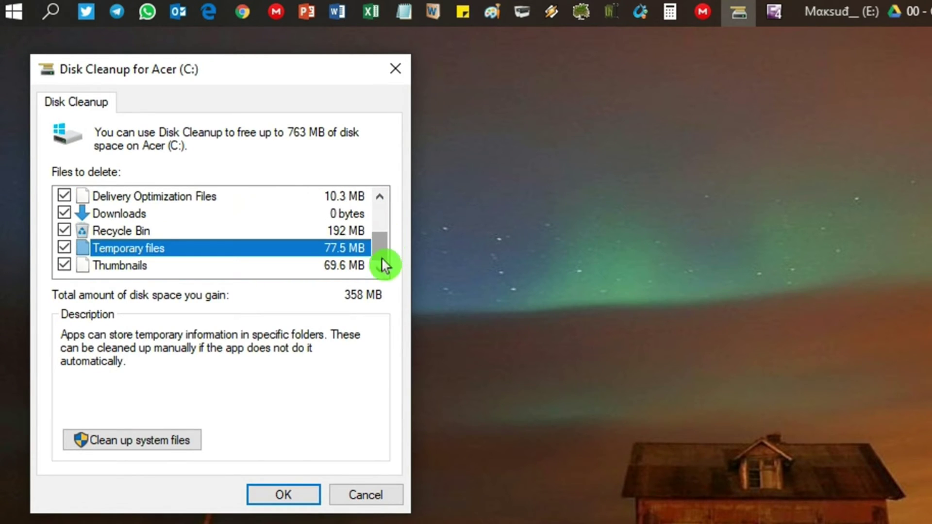
pyautogui.click(291, 499)
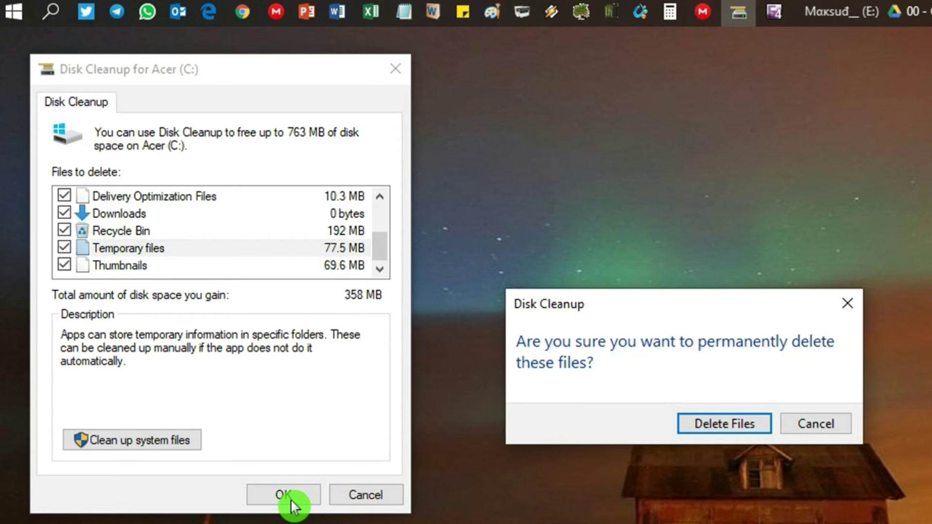
pyautogui.click(717, 422)
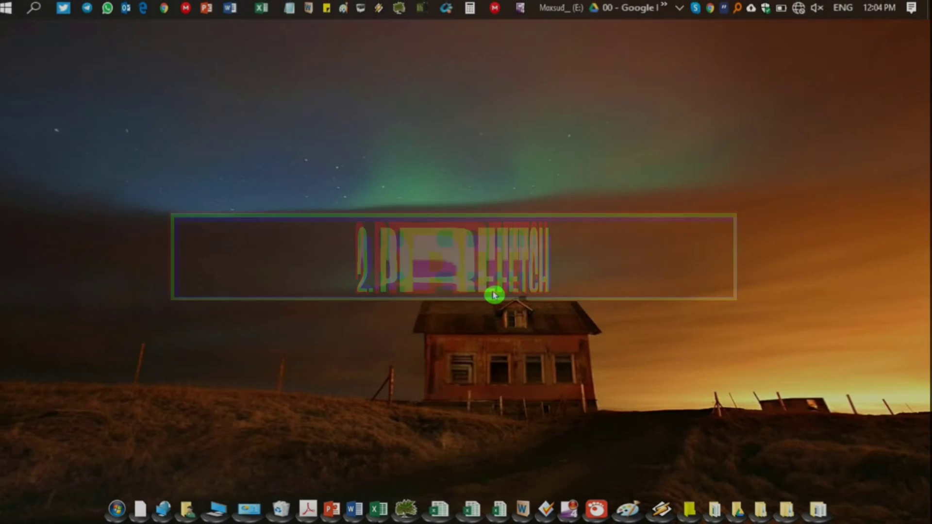
# Open the Prefetch folder through Run with prefetch, granting access
pyautogui.press('super+r')
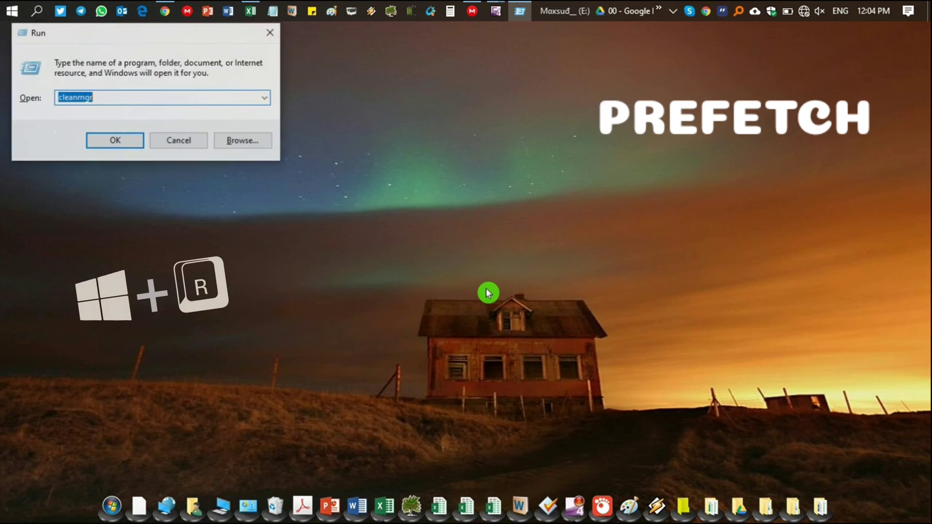
pyautogui.write('pr')
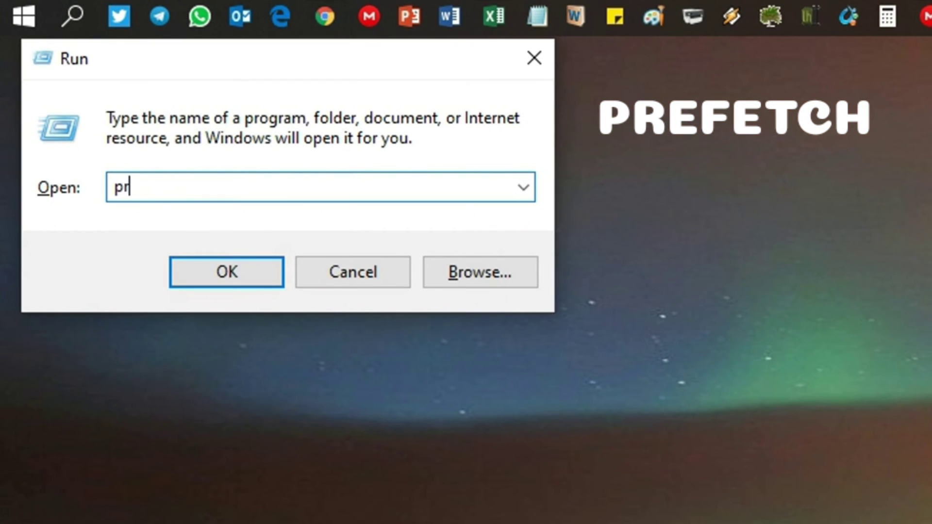
pyautogui.write('efetch')
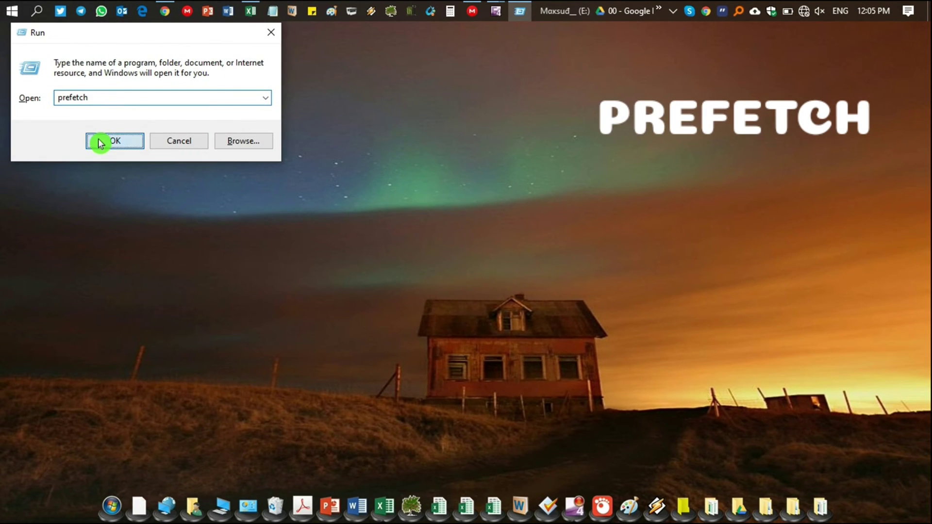
pyautogui.click(101, 141)
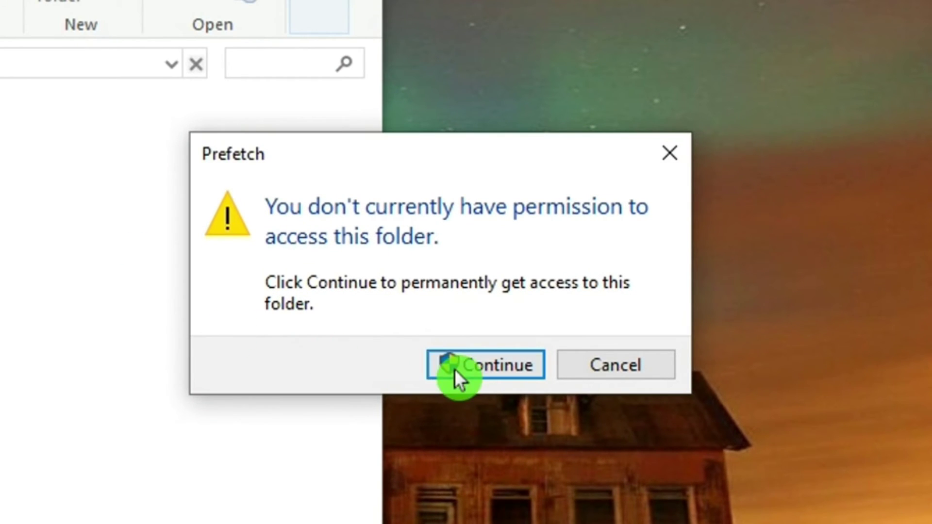
pyautogui.click(471, 377)
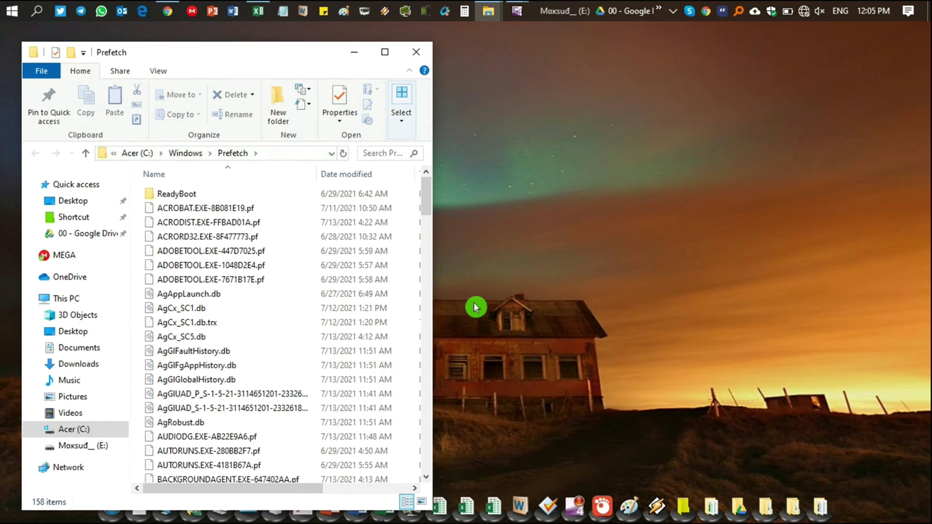
# Select all Prefetch files and delete them, skipping every file still in use
pyautogui.click(297, 325)
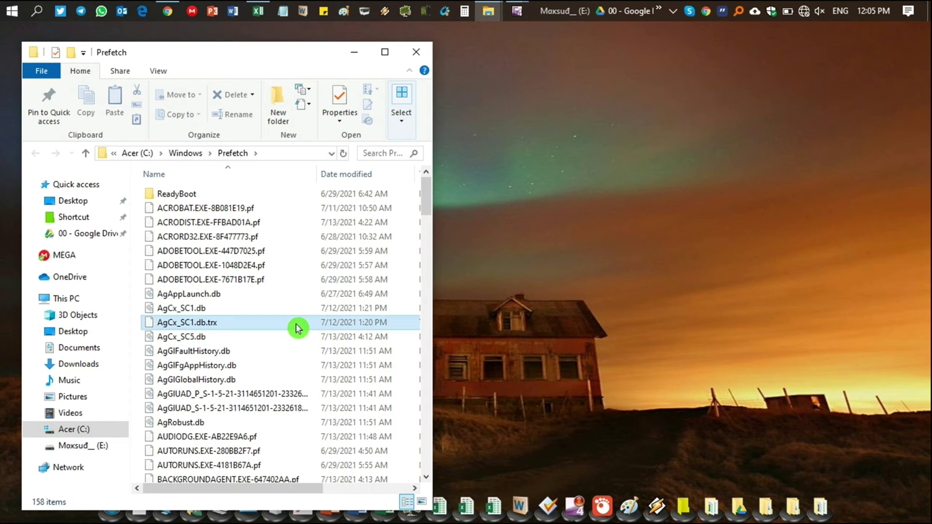
pyautogui.hotkey('ctrl', 'a')
pyautogui.rightClick(298, 328)
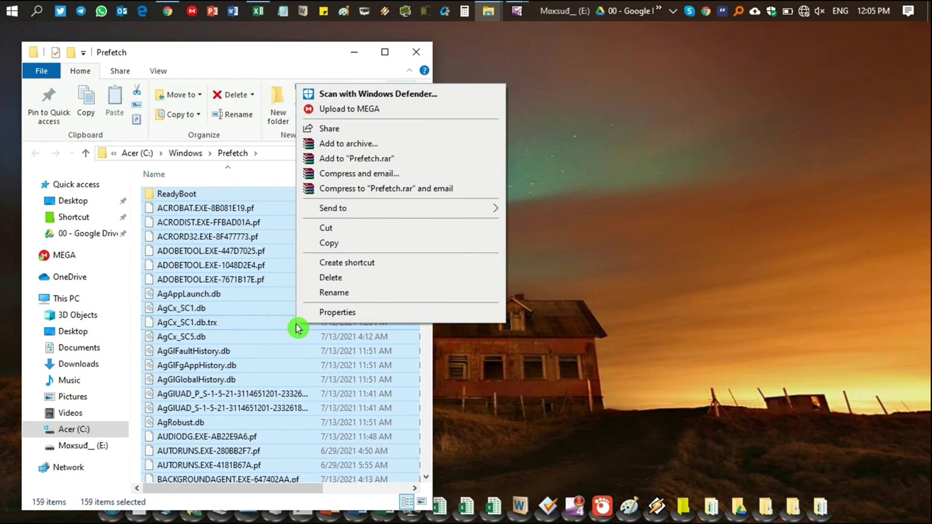
pyautogui.click(343, 278)
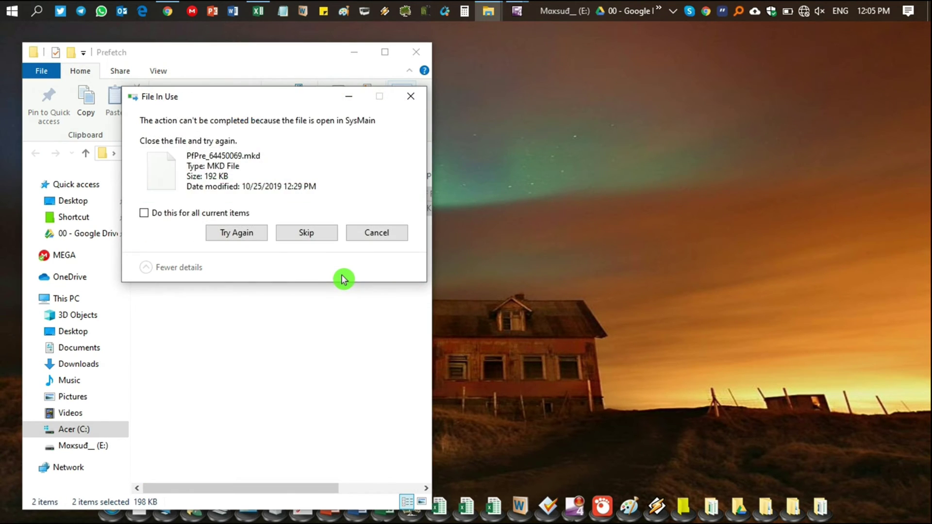
pyautogui.click(185, 214)
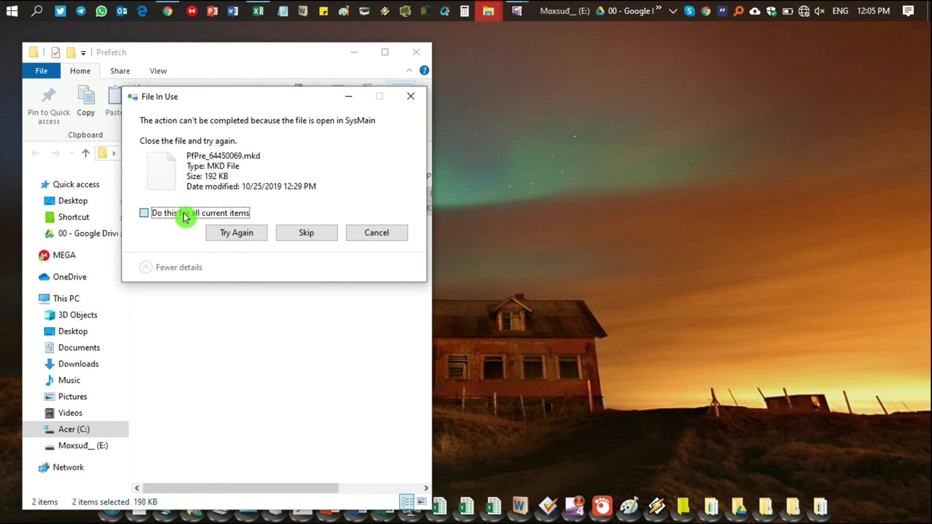
pyautogui.click(302, 235)
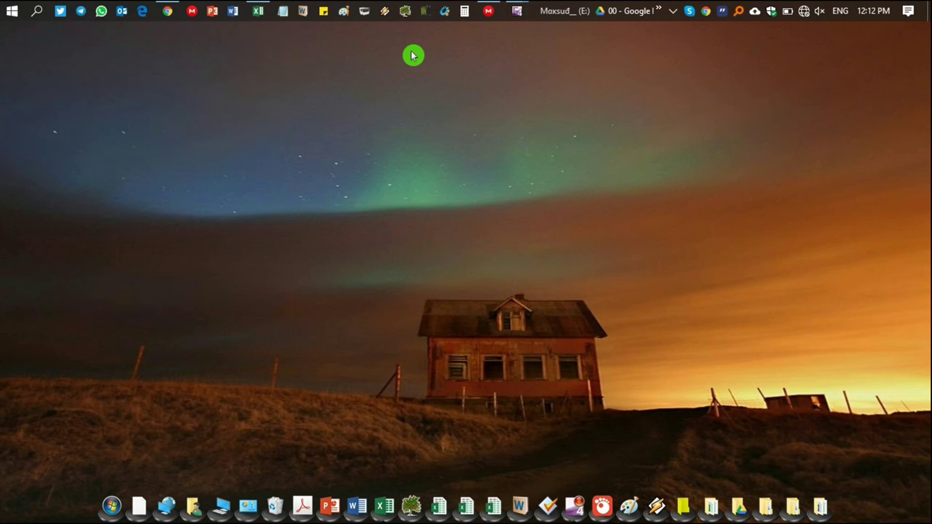
# Run the tree command from the Run box, then search Windows for cmd
pyautogui.press('super+r')
pyautogui.write('tre')
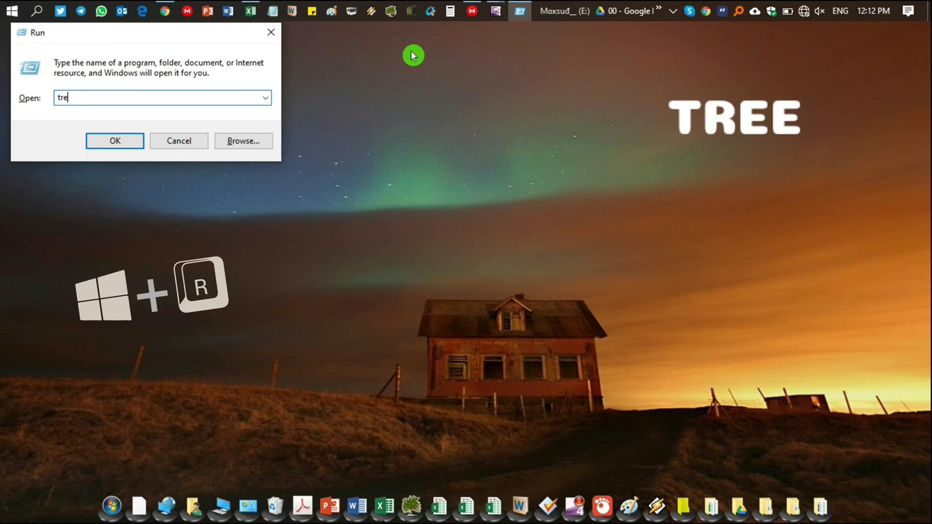
pyautogui.write('e')
pyautogui.press('Return')
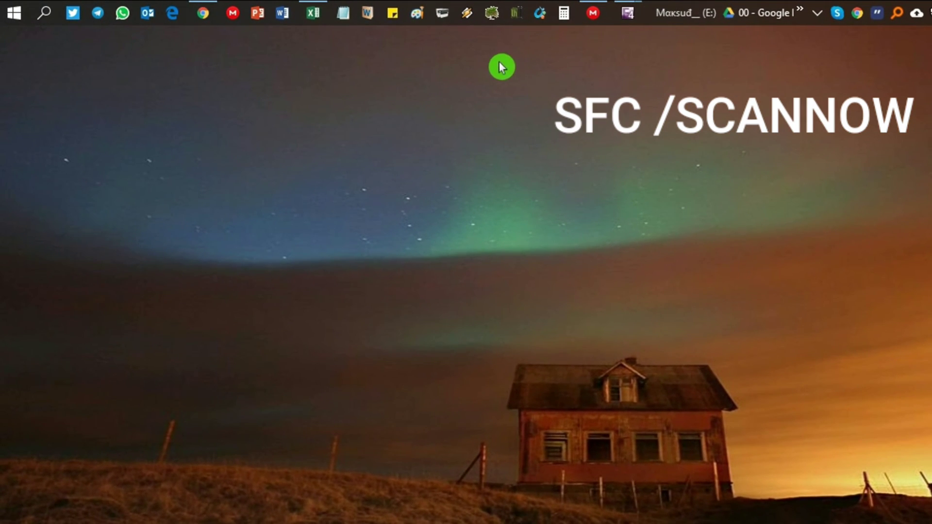
pyautogui.click(39, 12)
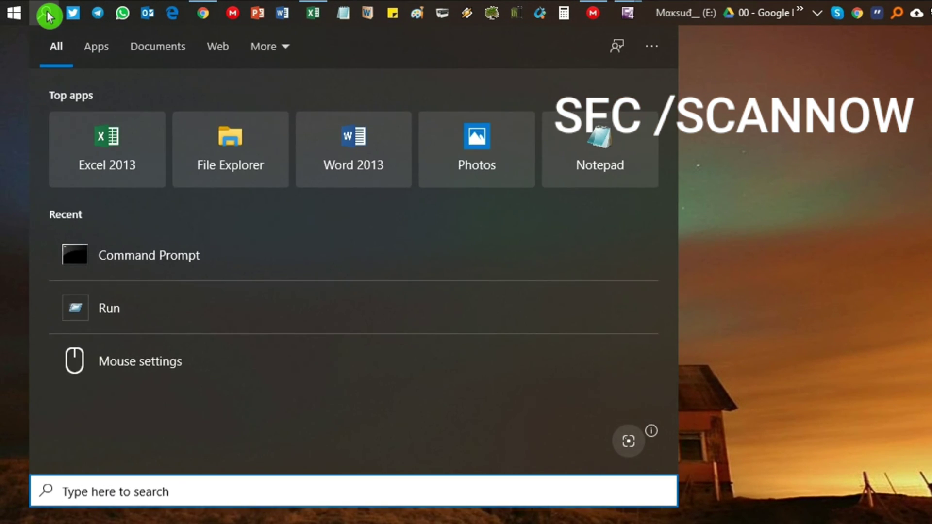
pyautogui.write('cmd')
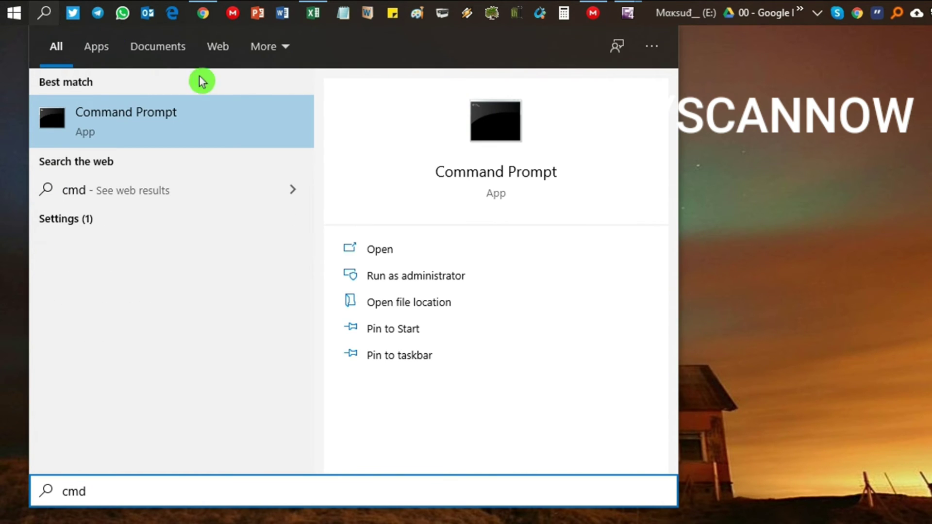
# Run sfc /scannow in Command Prompt opened as administrator
pyautogui.click(488, 276)
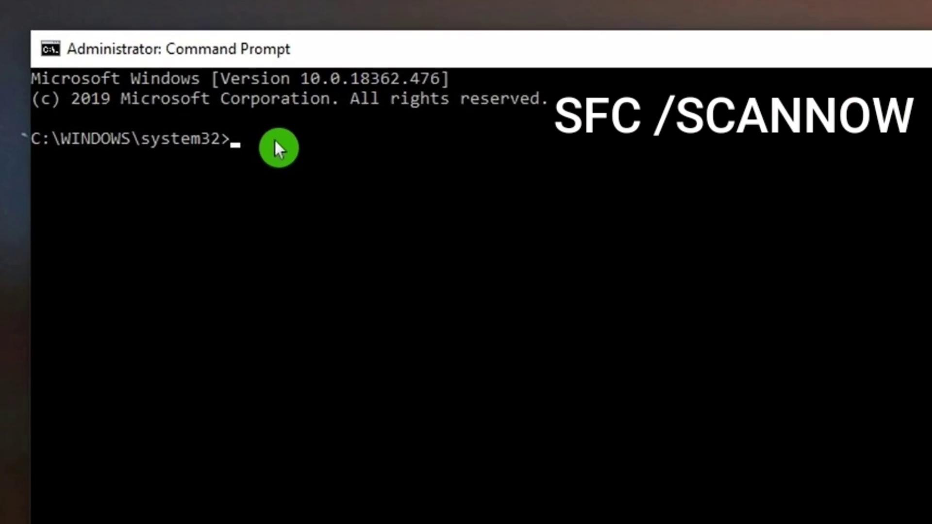
pyautogui.write('sfc')
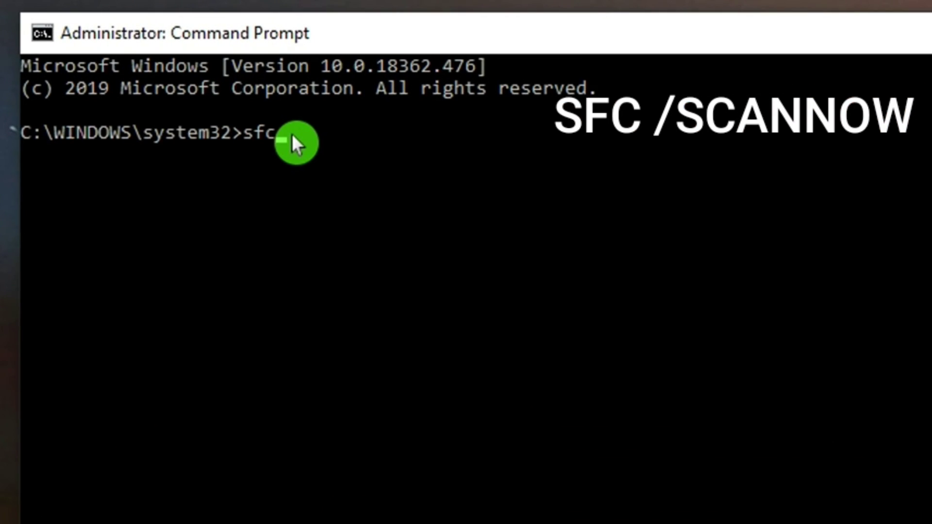
pyautogui.write(' /scannow')
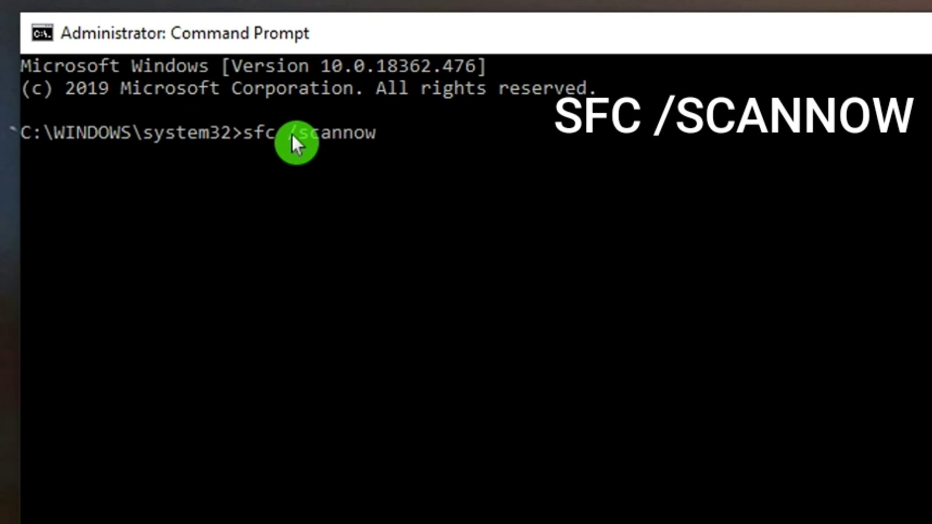
pyautogui.press('Return')
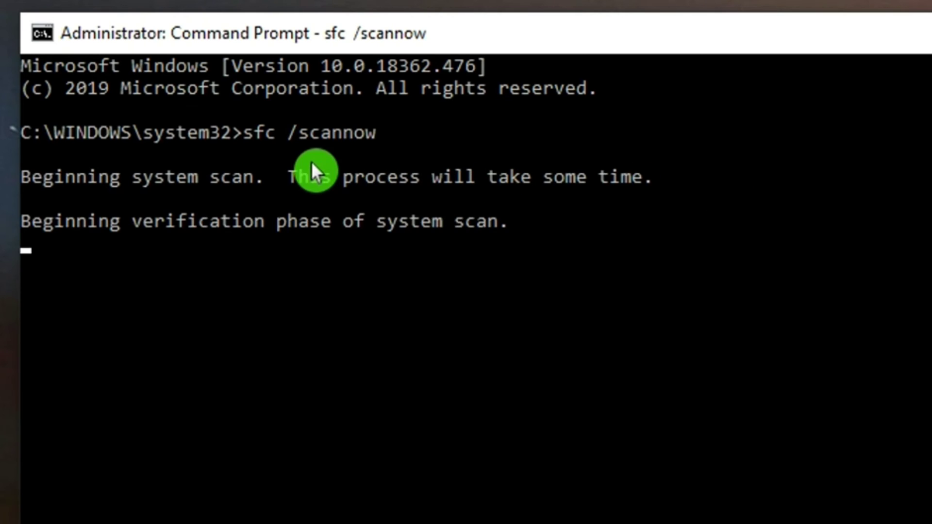
pyautogui.moveTo(286, 173); pyautogui.dragTo(661, 170)
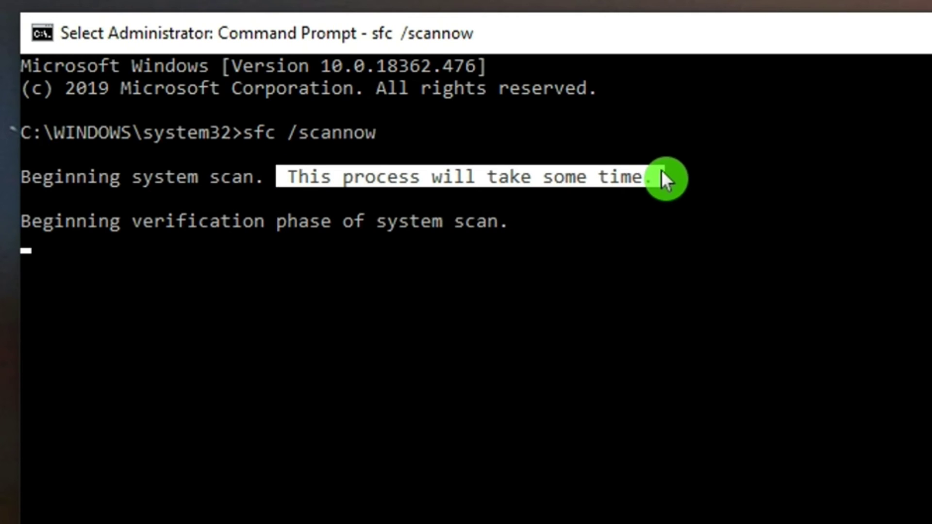
pyautogui.click(831, 174)
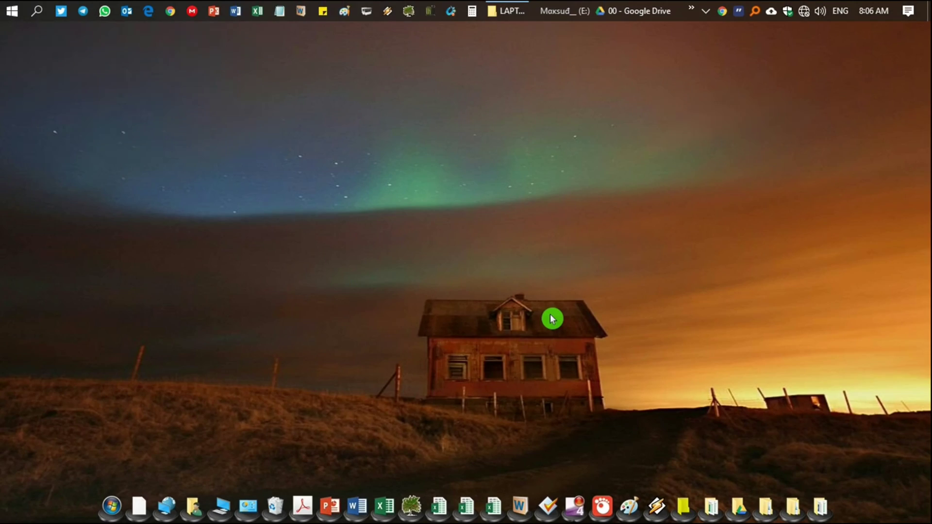
# Open the Windows Temp folder by entering temp in the Run box
pyautogui.press('super+r')
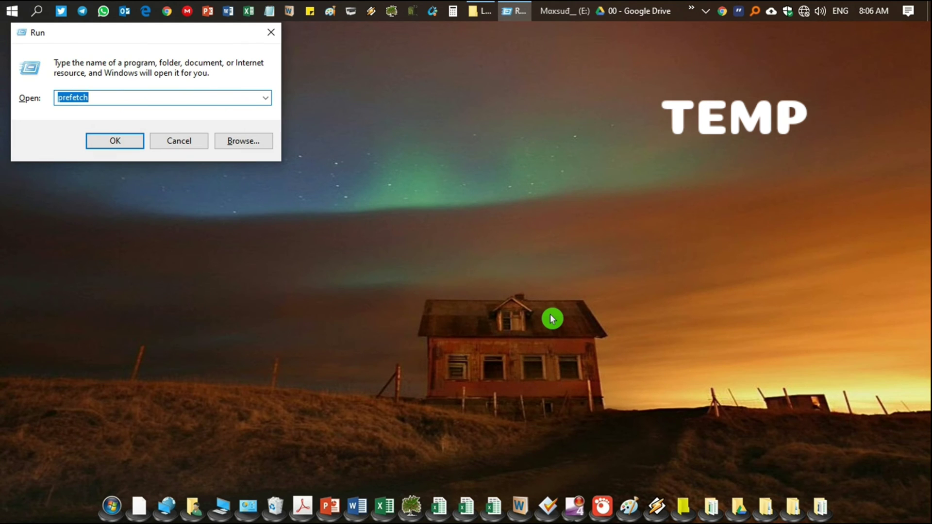
pyautogui.press('BackSpace')
pyautogui.write('temp')
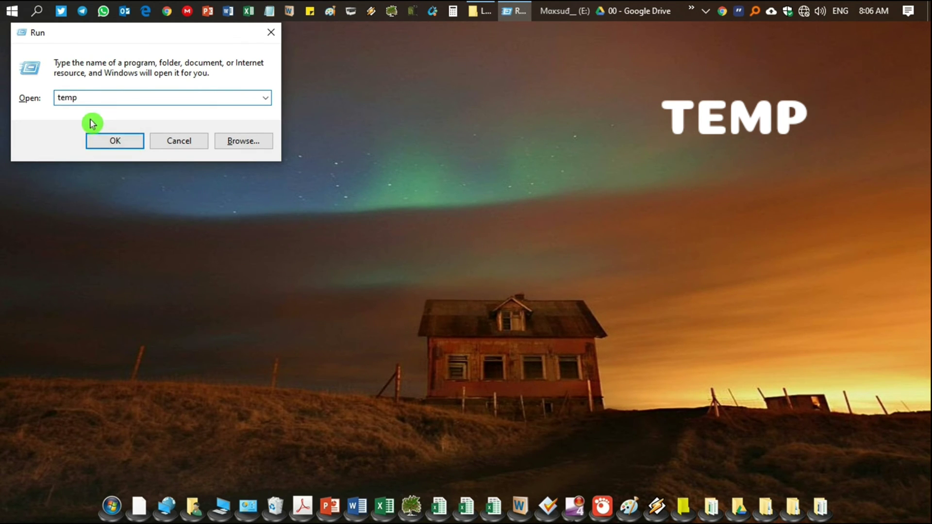
pyautogui.click(125, 142)
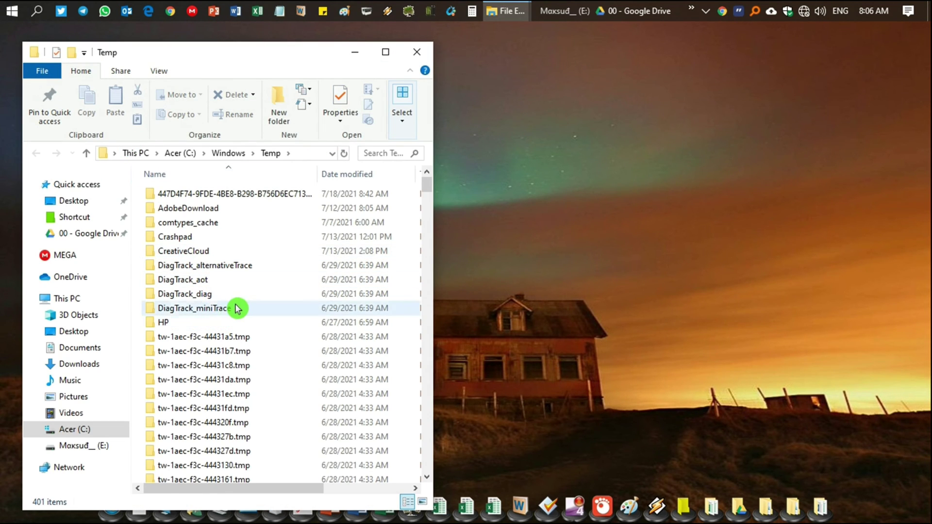
# Permanently delete all 401 Temp items, skip the in-use adobegc.log, and close the folder
pyautogui.click(236, 308)
pyautogui.hotkey('ctrl', 'a')
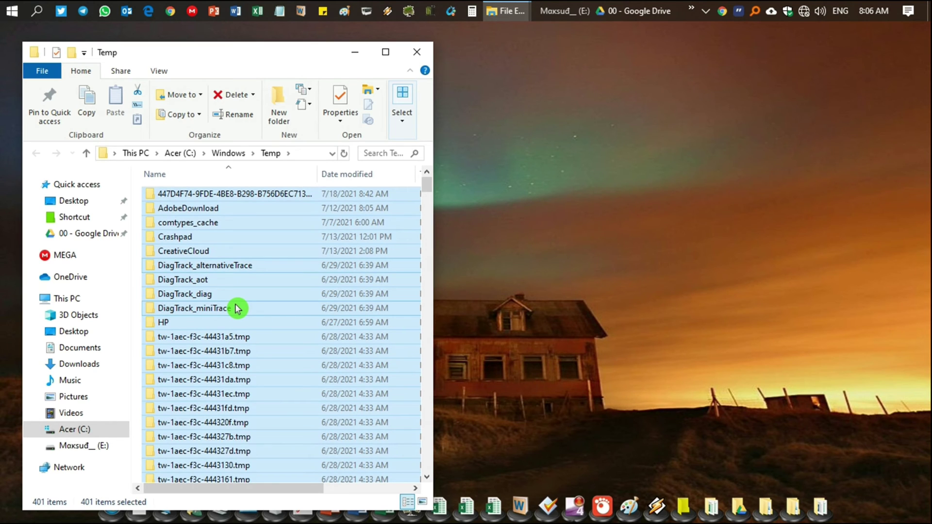
pyautogui.hotkey('shift', 'Delete')
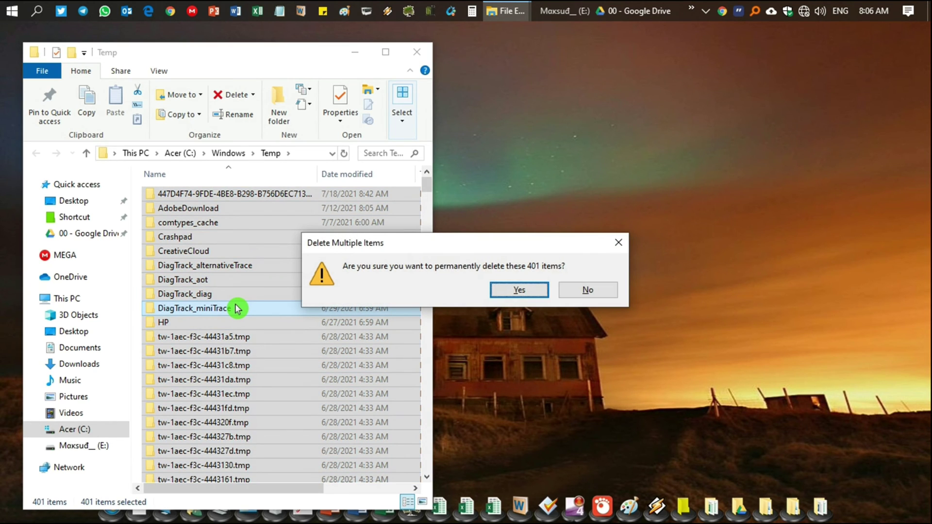
pyautogui.click(533, 291)
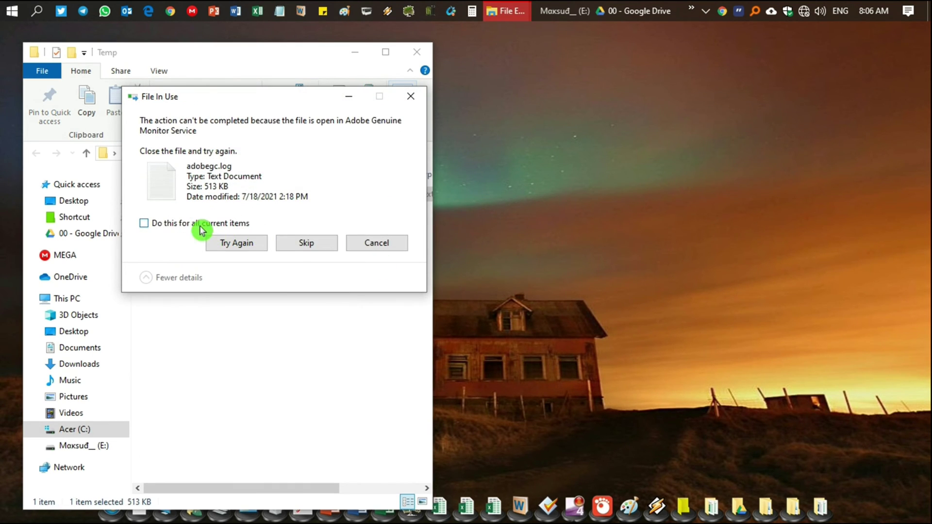
pyautogui.click(294, 244)
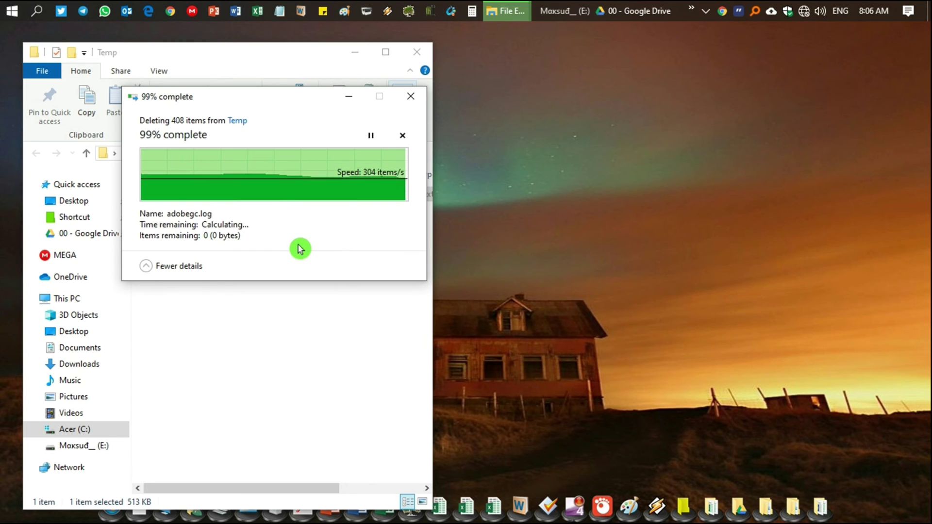
pyautogui.click(210, 255)
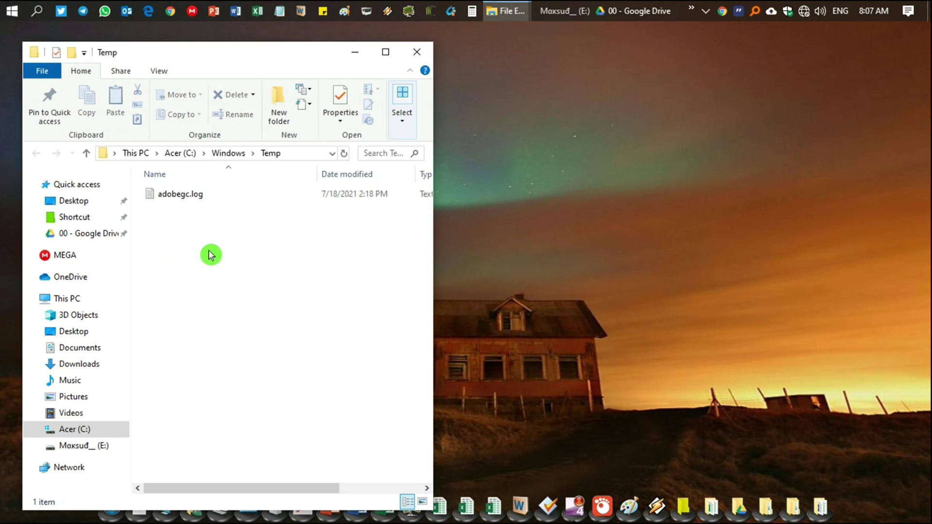
pyautogui.click(417, 52)
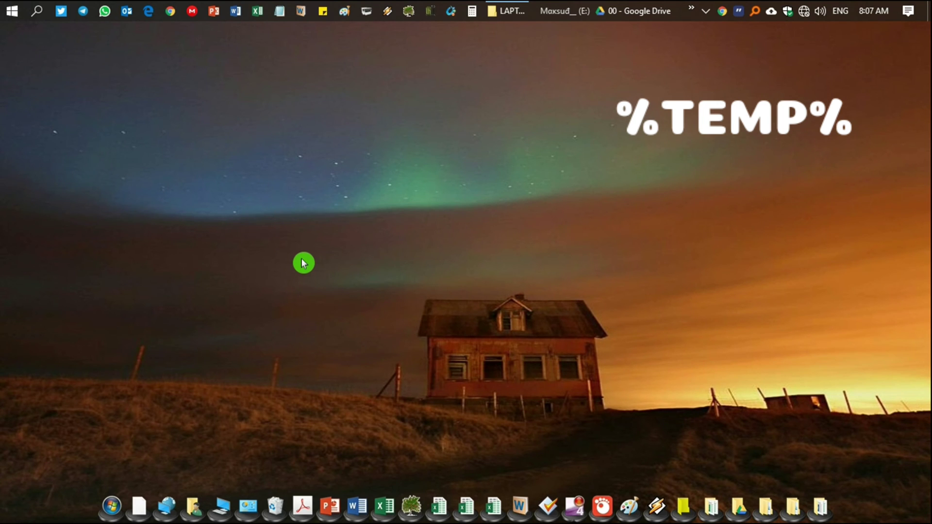
# Open %temp% and permanently delete all 386 items in AppData\Local\Temp
pyautogui.press('super+r')
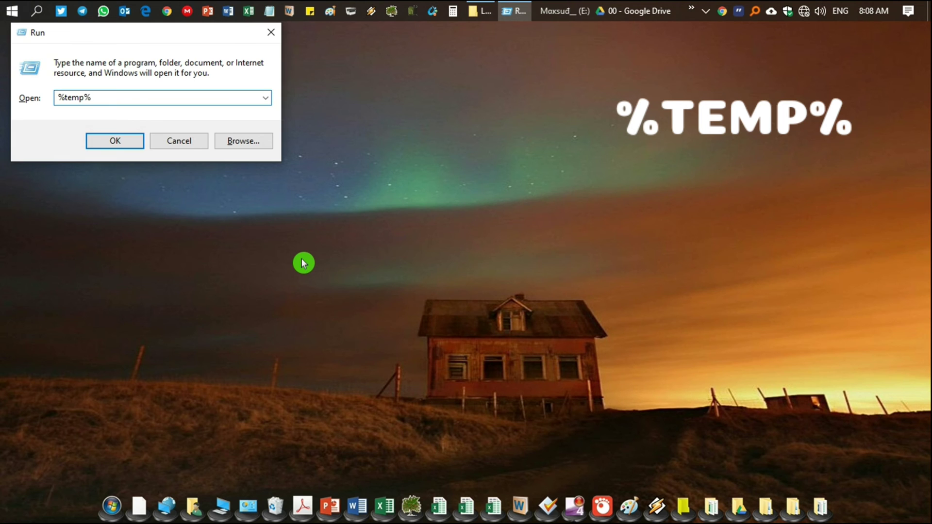
pyautogui.click(111, 142)
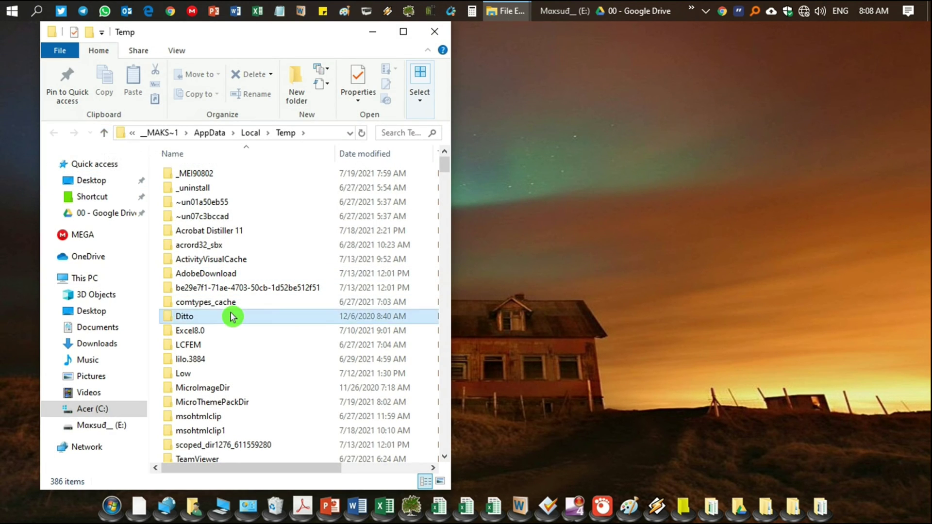
pyautogui.click(231, 317)
pyautogui.hotkey('ctrl', 'a')
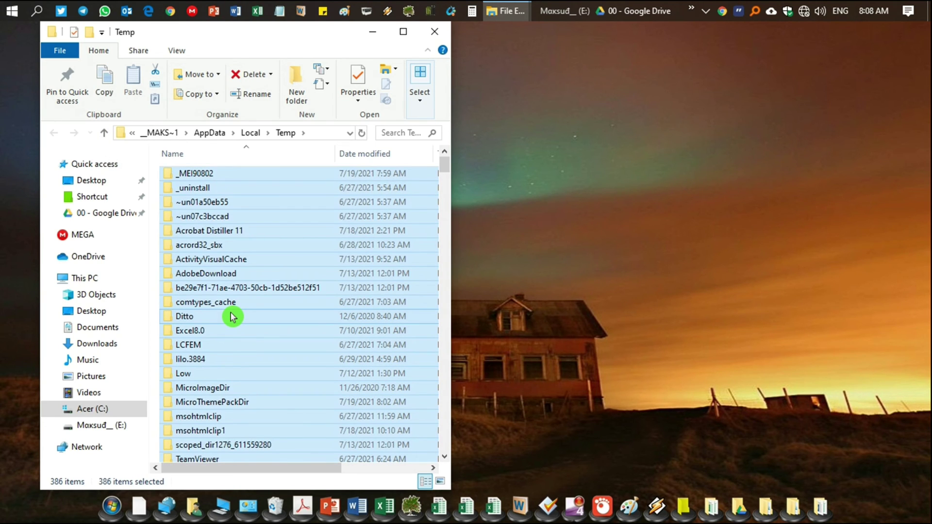
pyautogui.hotkey('shift', 'Delete')
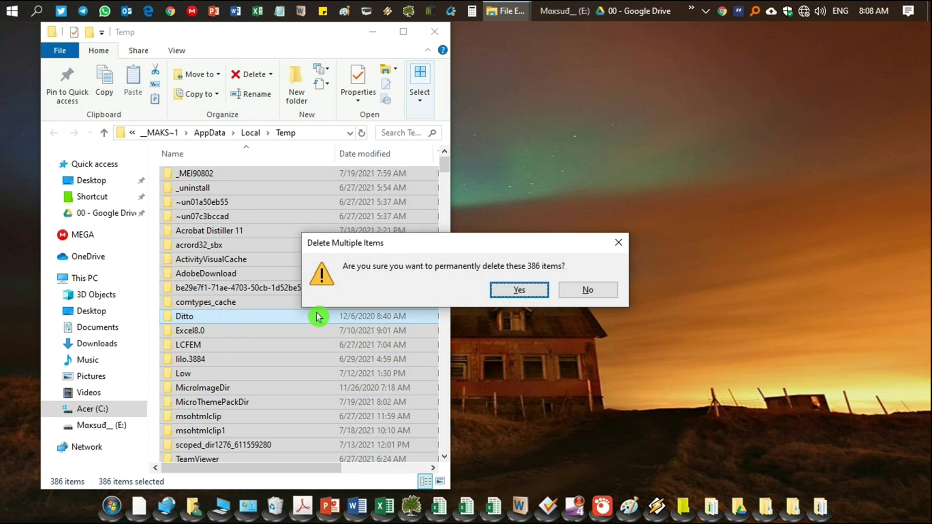
pyautogui.click(504, 294)
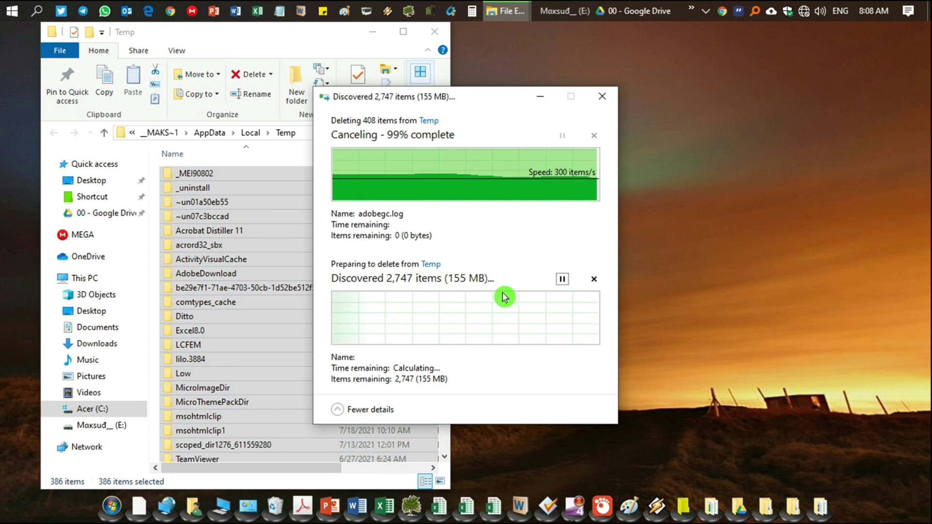